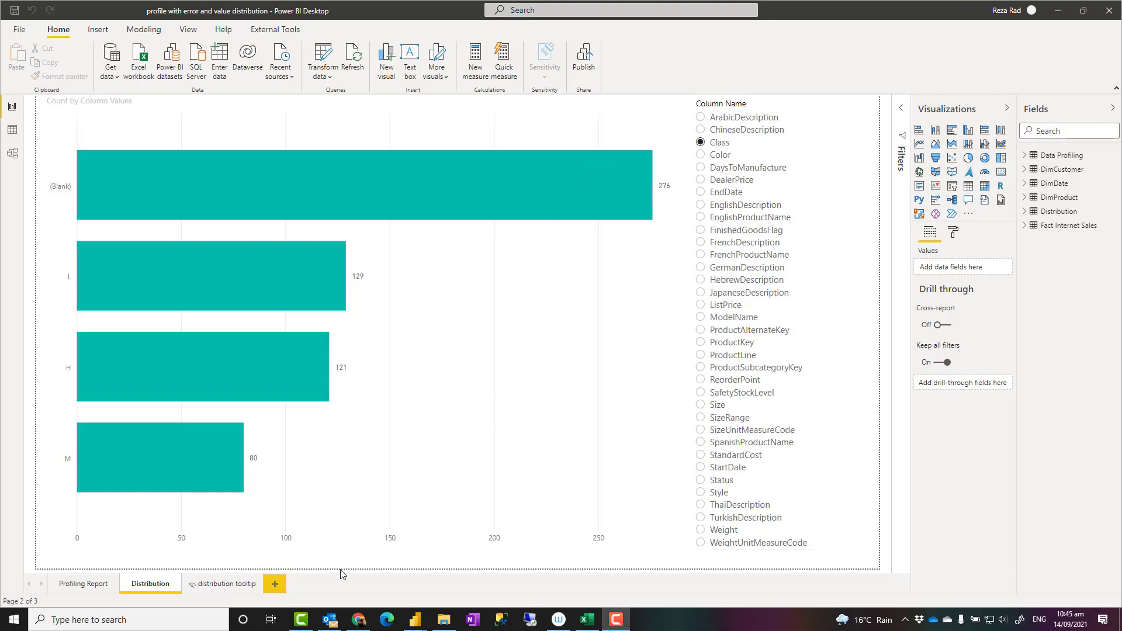
In Power Query Editor, check ColumnDistribution's TableName table list without choosing a table
mouse_move(415, 622)
left_click(459, 586)
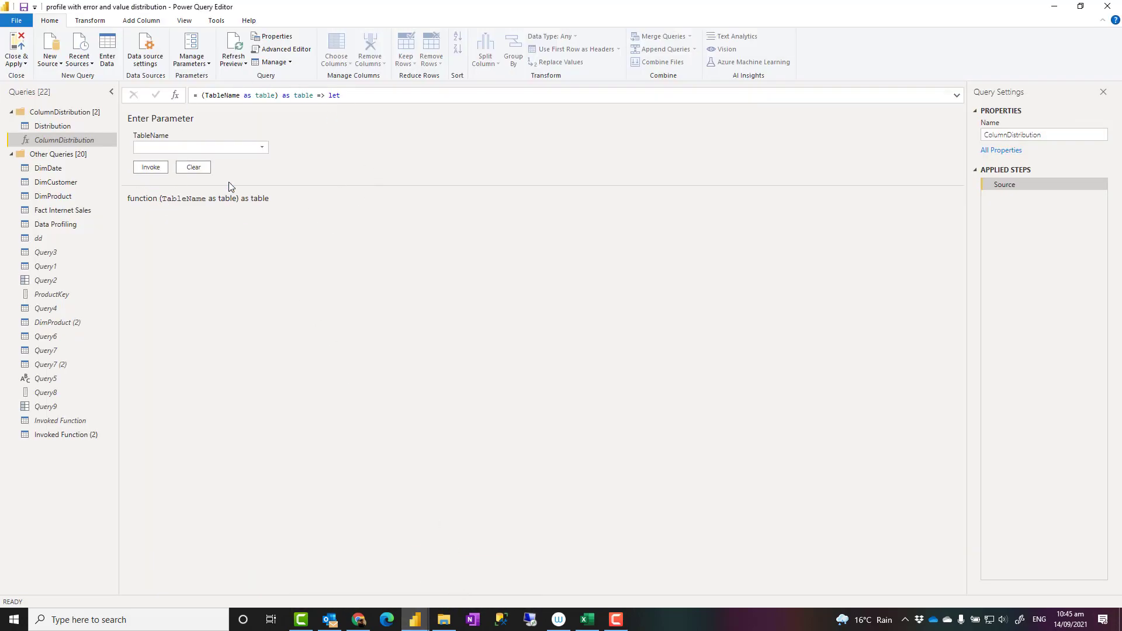
left_click(262, 149)
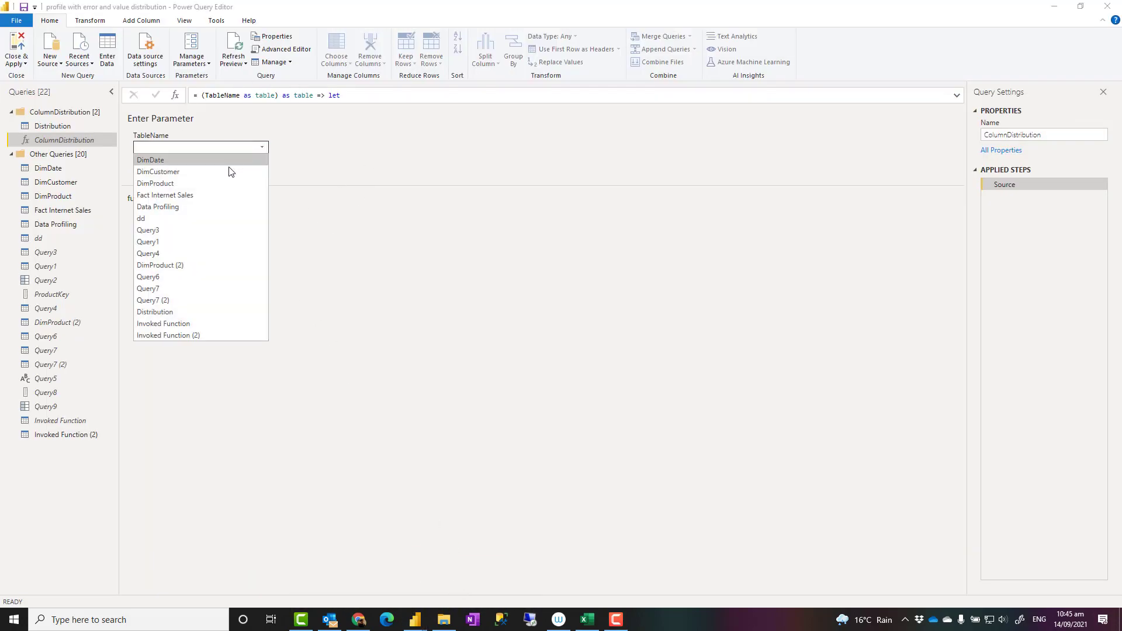
left_click(325, 172)
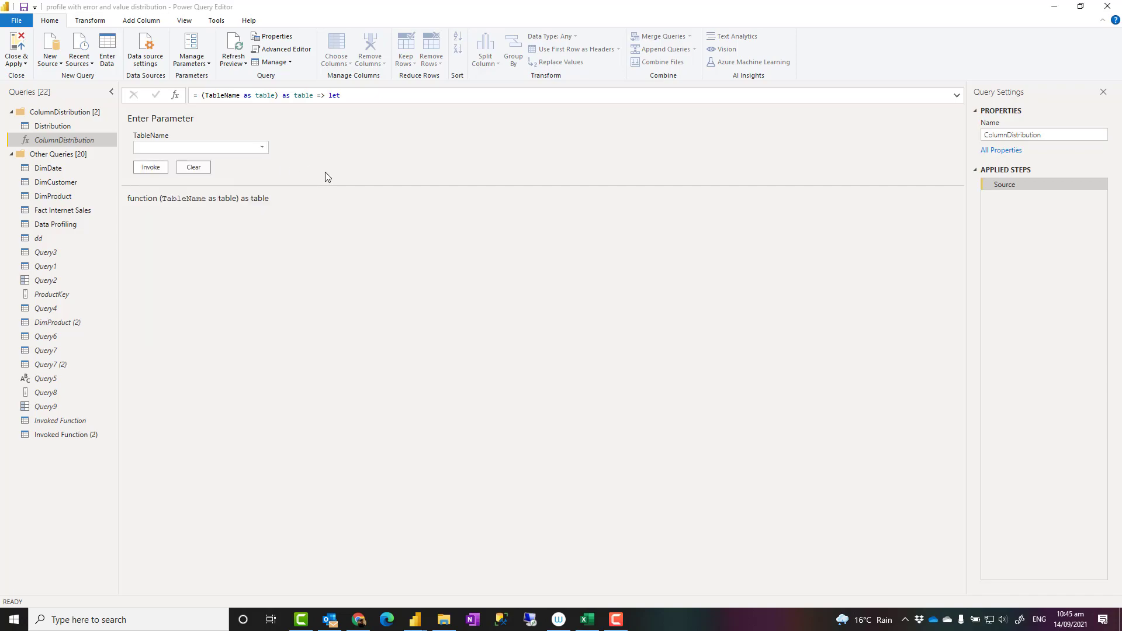
Toggle the Distribution chart between Color and Class values, ending on Class (blank 276, L 129, H 121, M 80)
left_click(1054, 7)
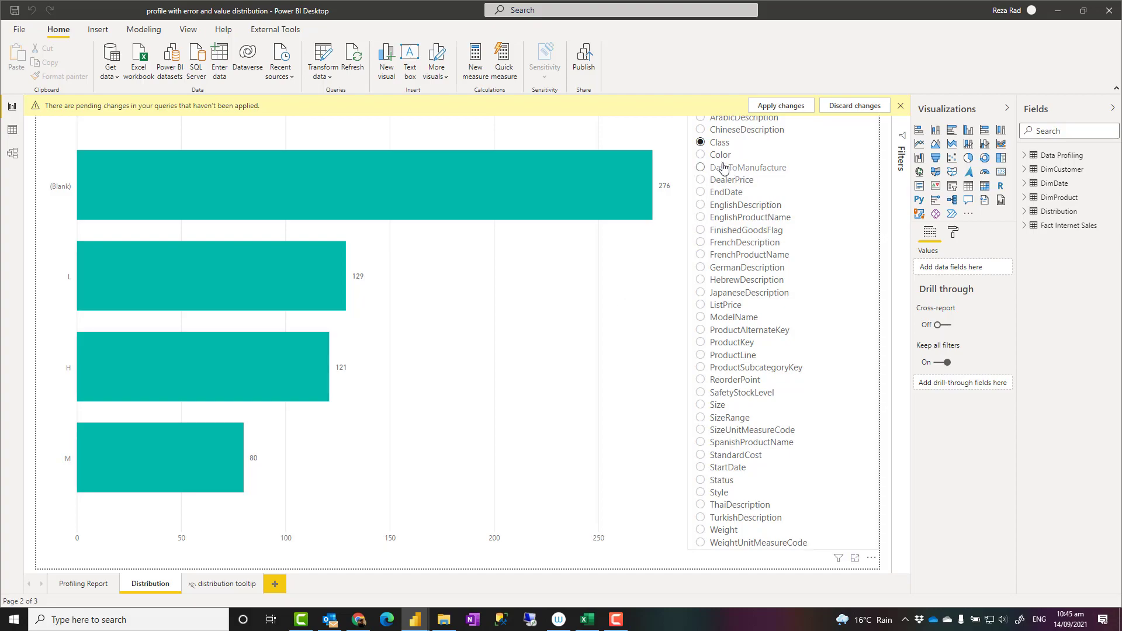
left_click(715, 155)
left_click(714, 144)
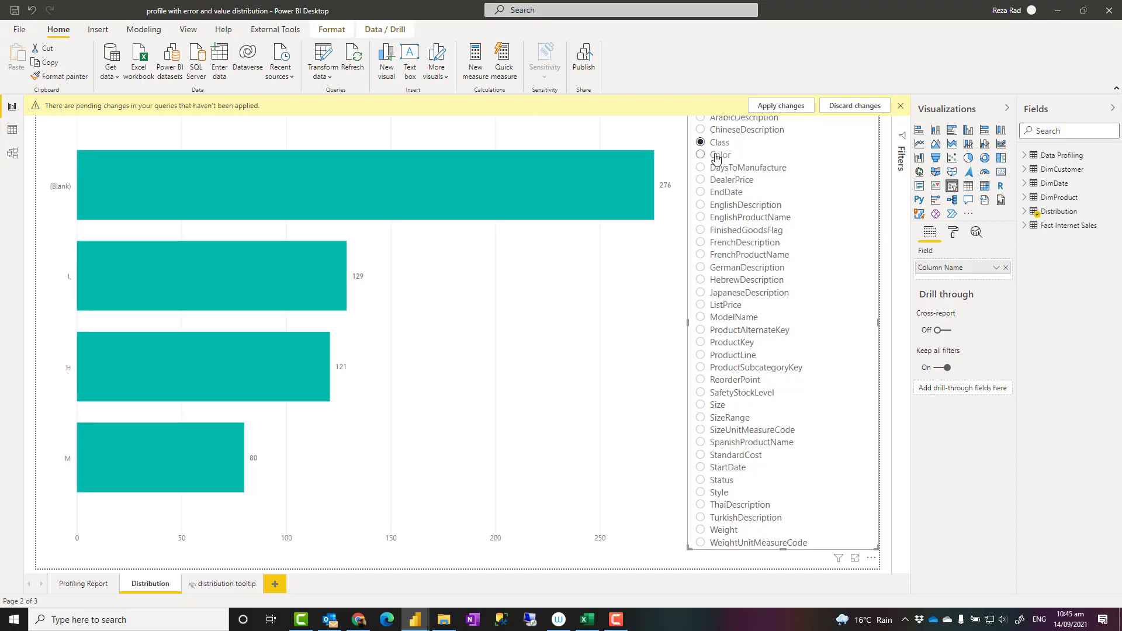
left_click(719, 155)
left_click(714, 144)
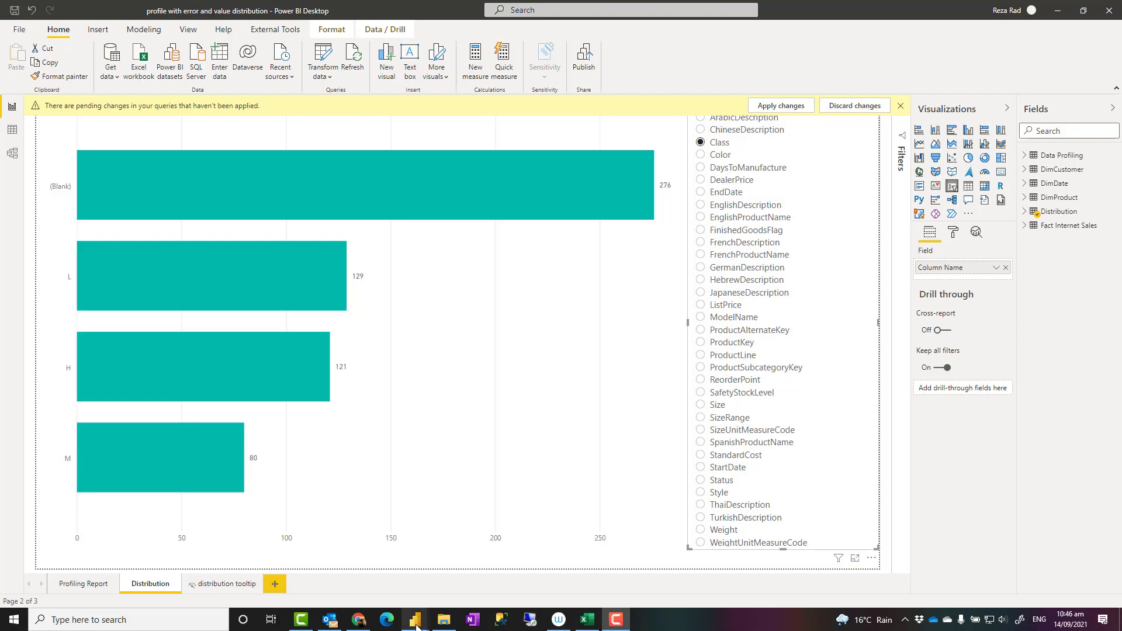
Open the ColumnDistribution function's M code in Advanced Editor
mouse_move(416, 624)
left_click(451, 576)
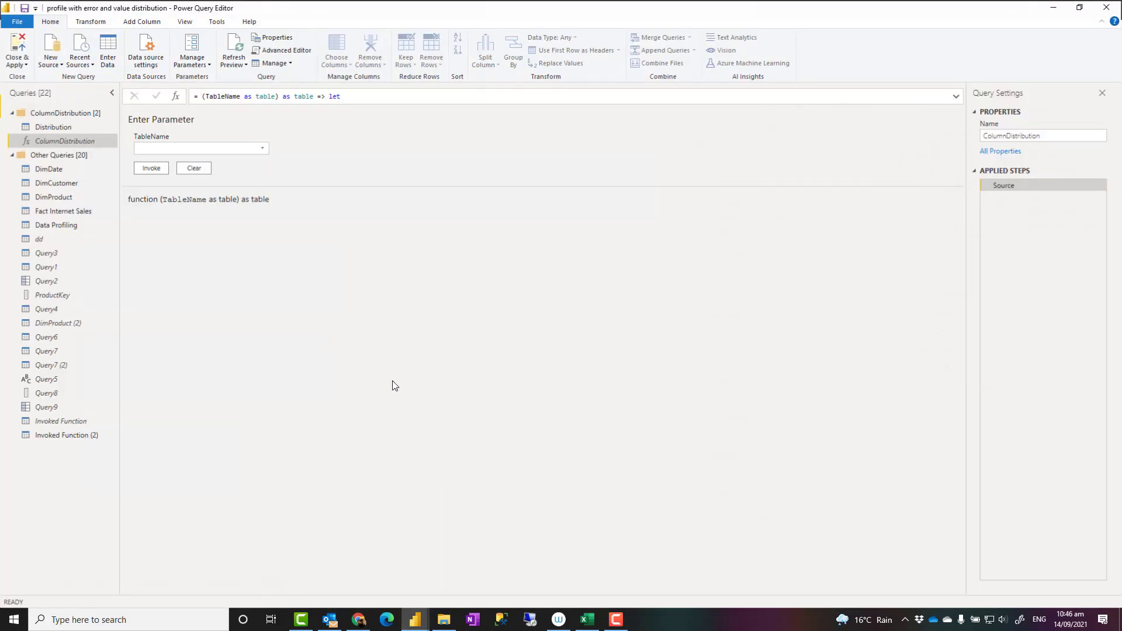
left_click(285, 49)
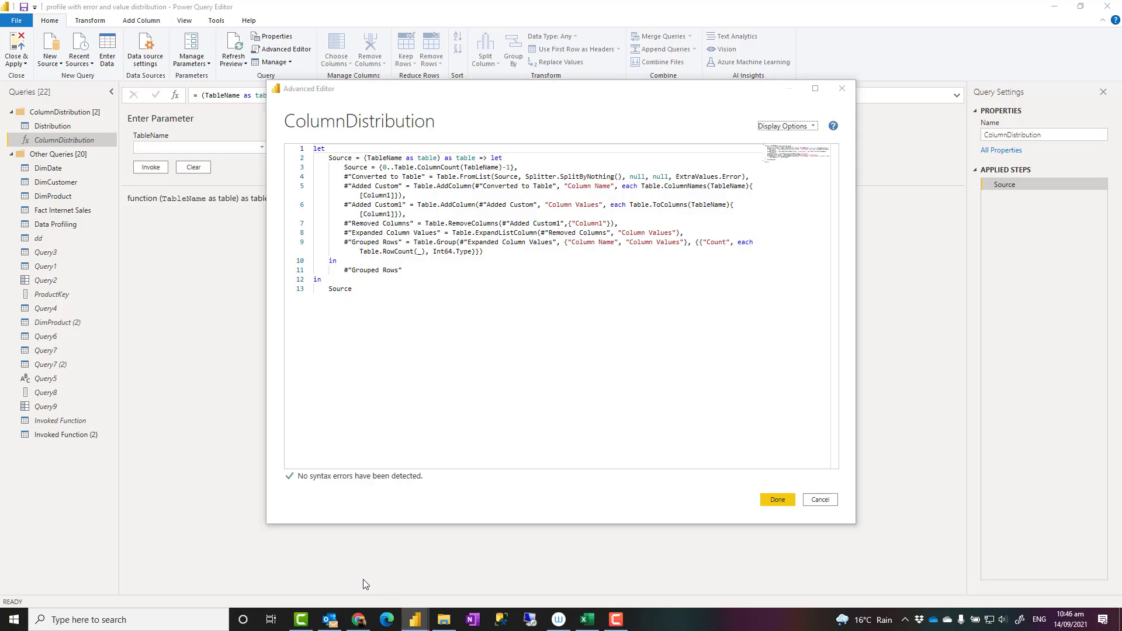
Select the matching function code block in the RADACAD blog post in Chrome
left_click(358, 620)
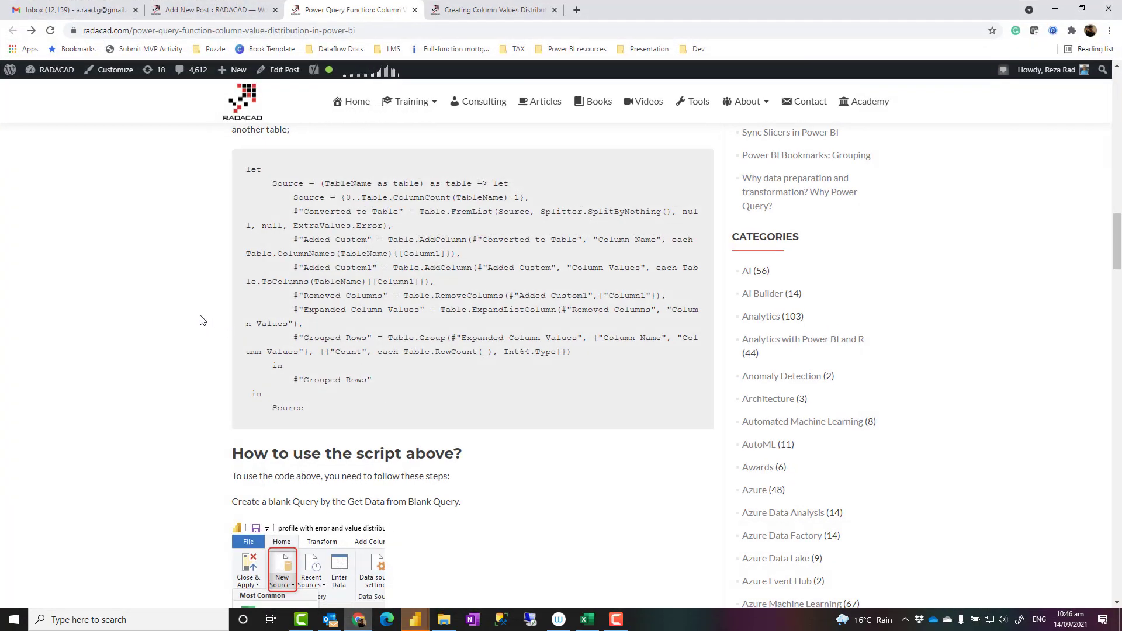
scroll(200, 315, "up", 2)
scroll(196, 308, "down", 1)
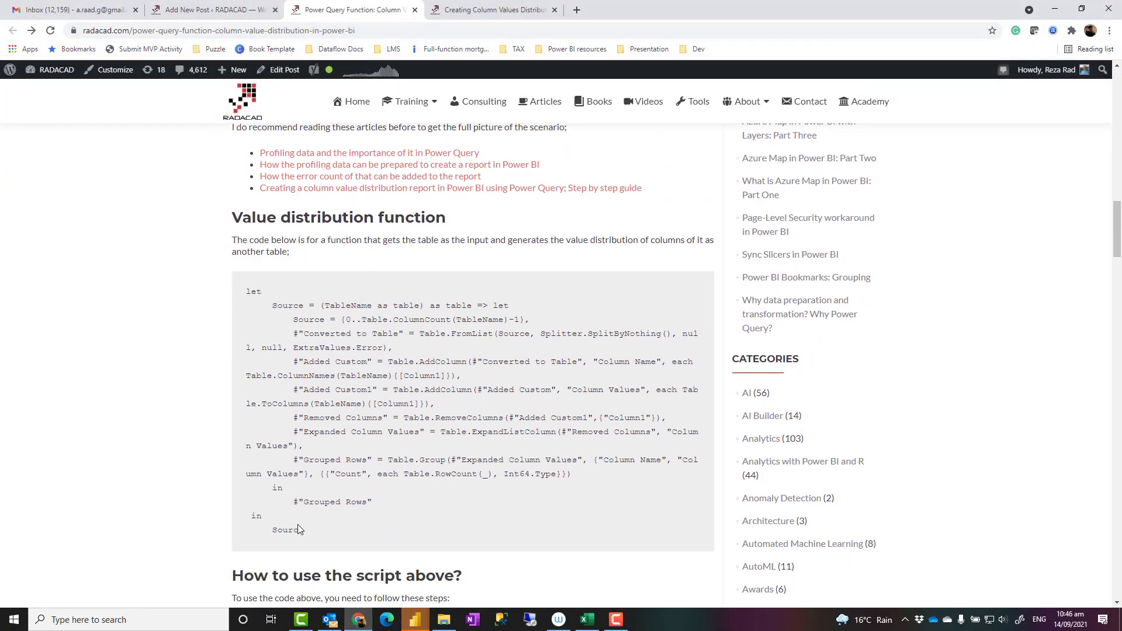
left_click_drag(309, 532, 237, 302)
key("ctrl+c")
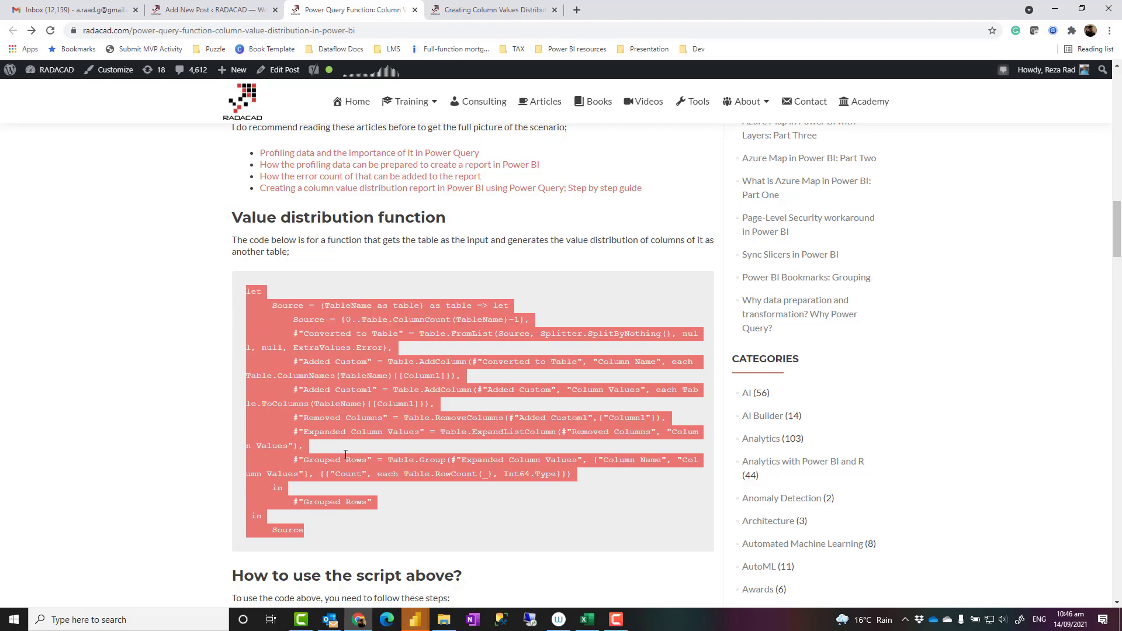
left_click(416, 619)
Cancel the ColumnDistribution code view and add a new blank query, Query10
left_click(549, 570)
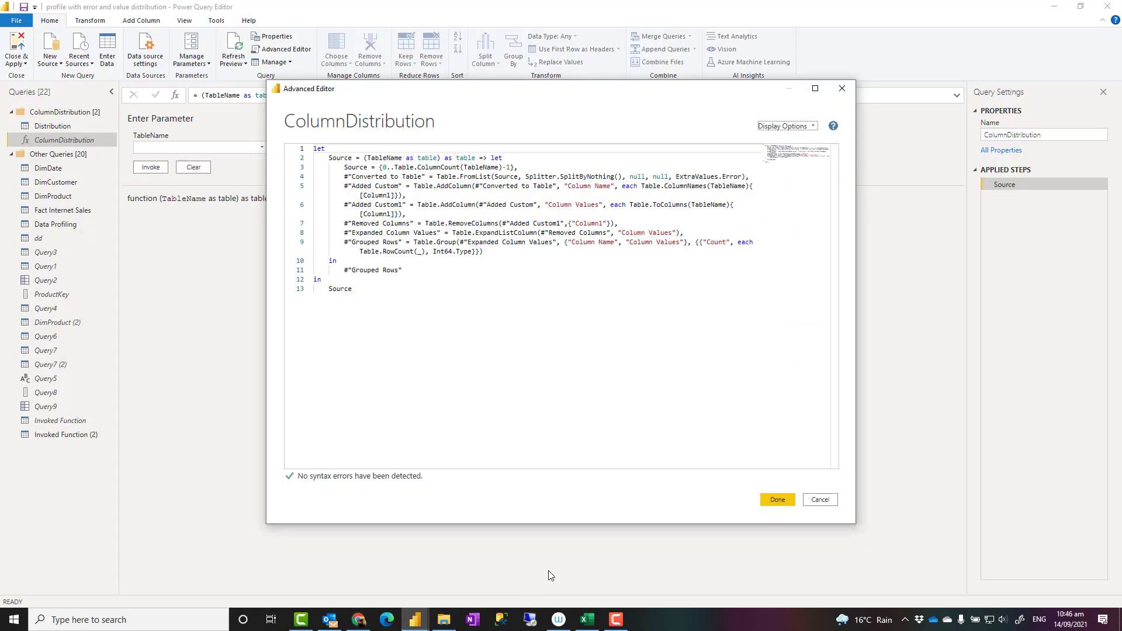
left_click(826, 501)
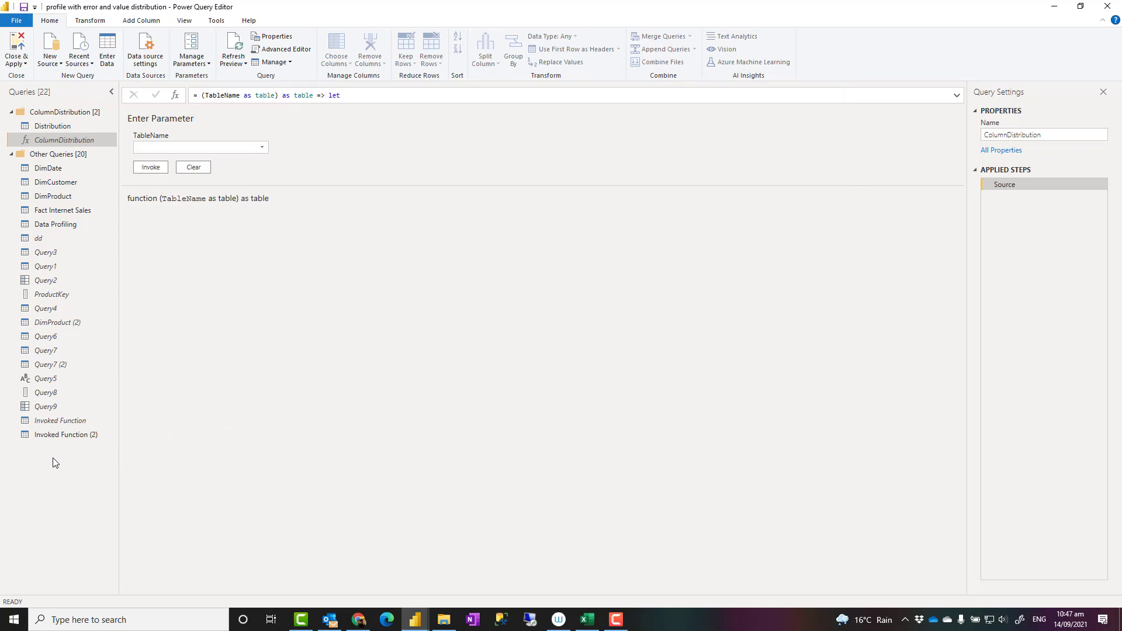
left_click(51, 60)
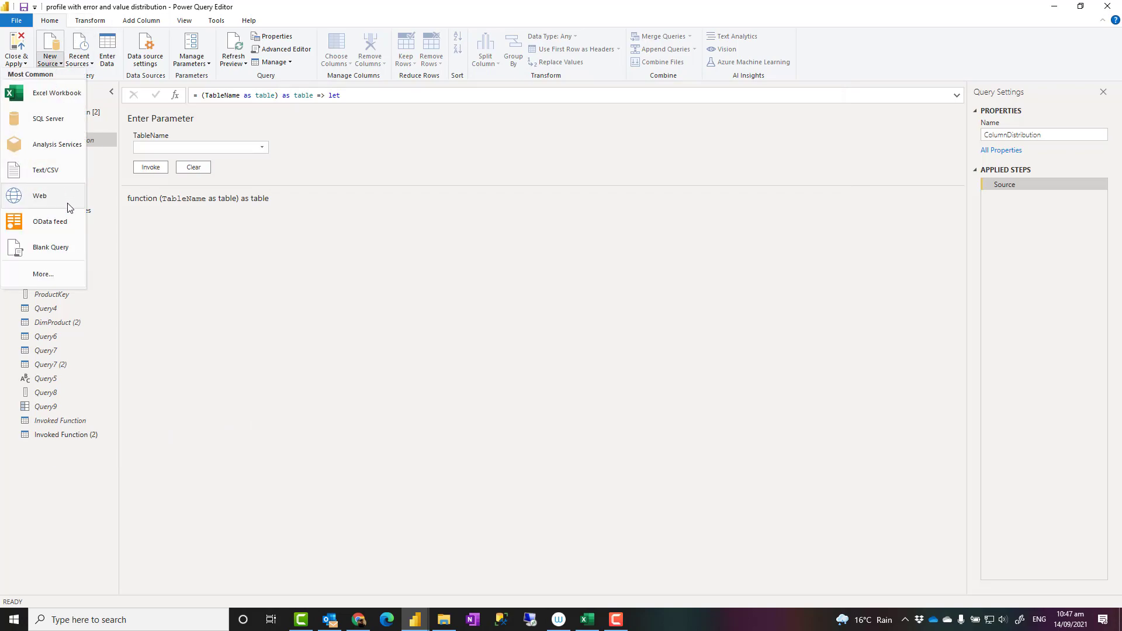
left_click(57, 257)
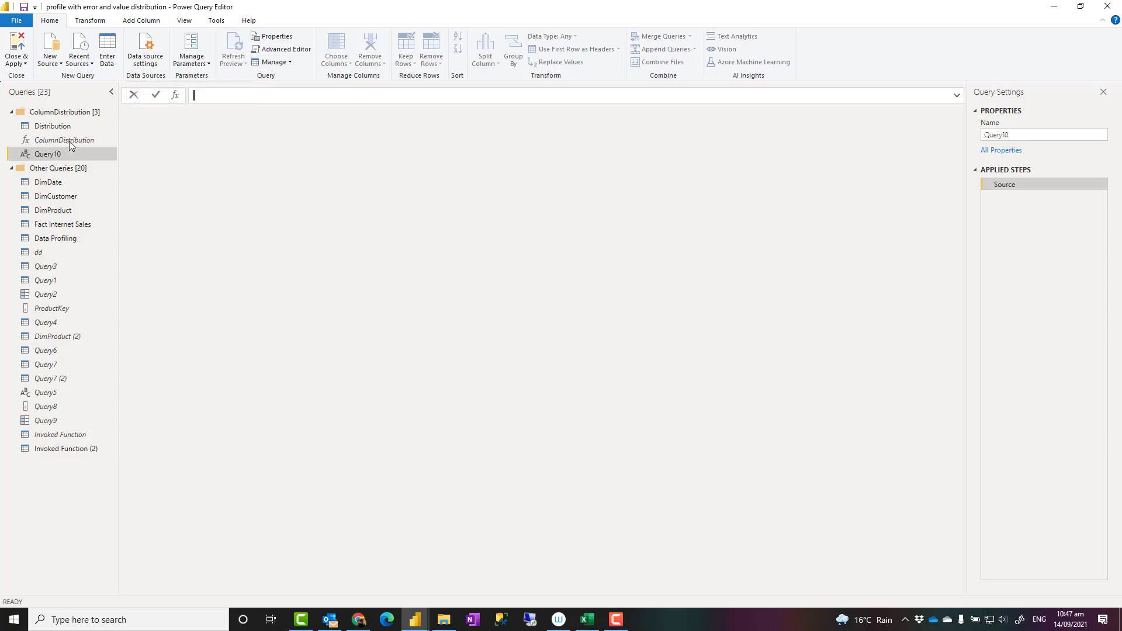
Open Query10's M code in the Advanced Editor
left_click(187, 22)
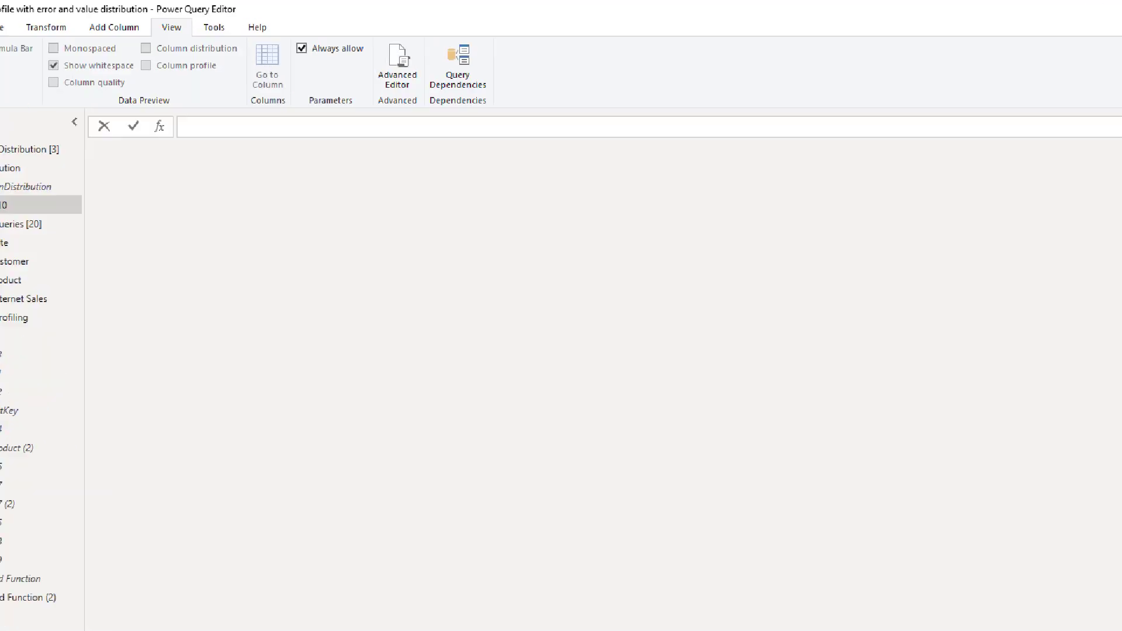
left_click_drag(174, 42, 206, 54)
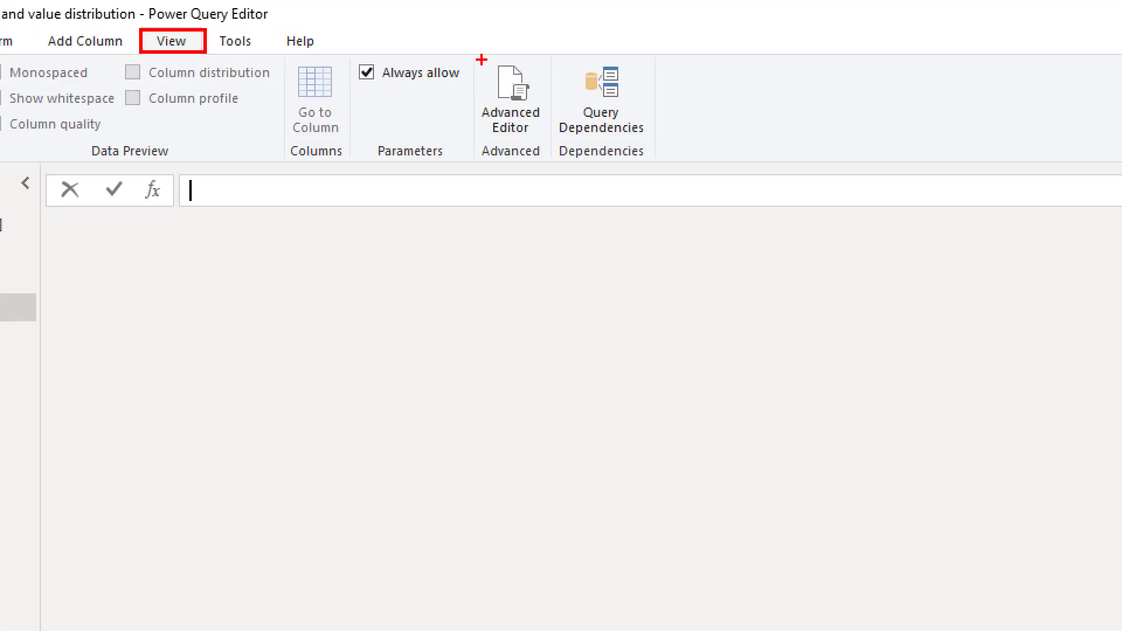
left_click_drag(475, 54, 541, 170)
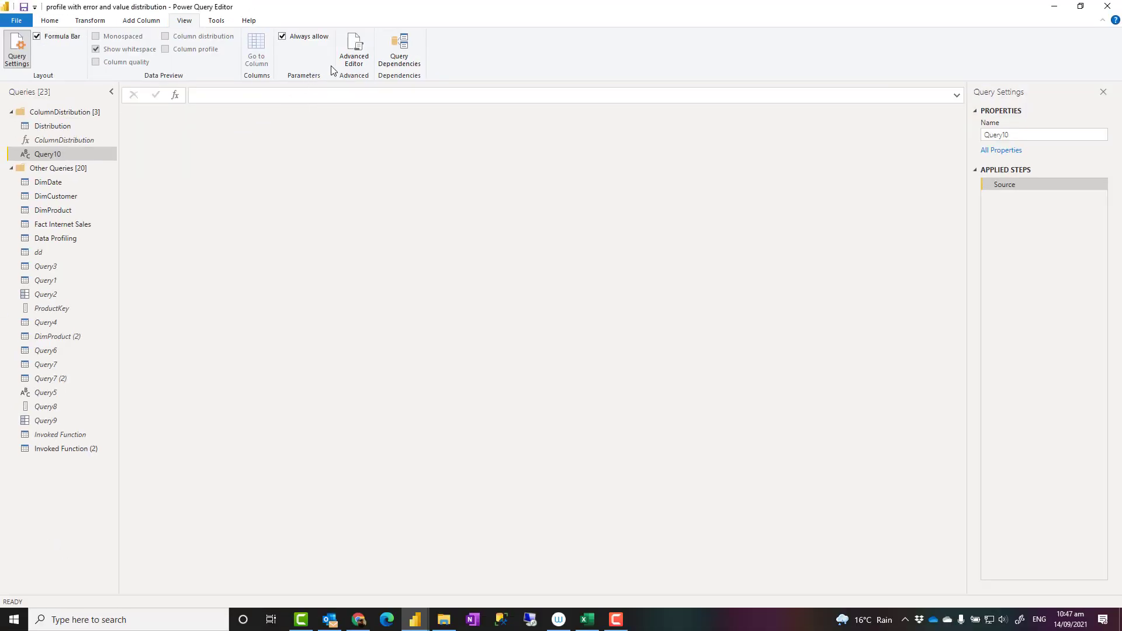
left_click(511, 111)
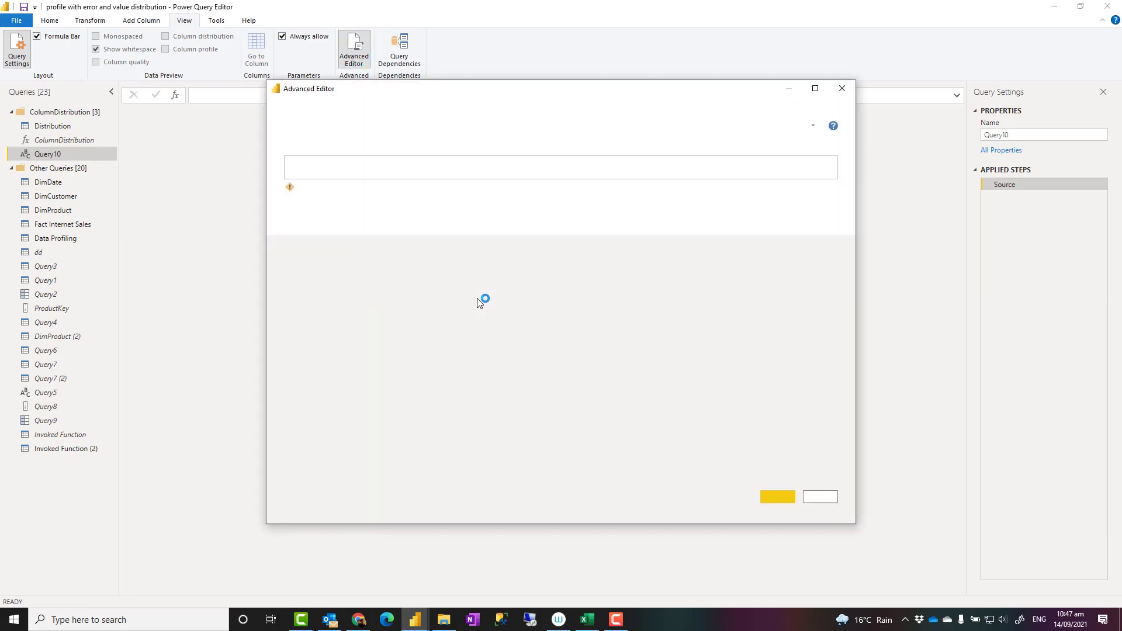
Replace Query10's placeholder code with the pasted 13-line ColumnDistribution function code
key("ctrl+a")
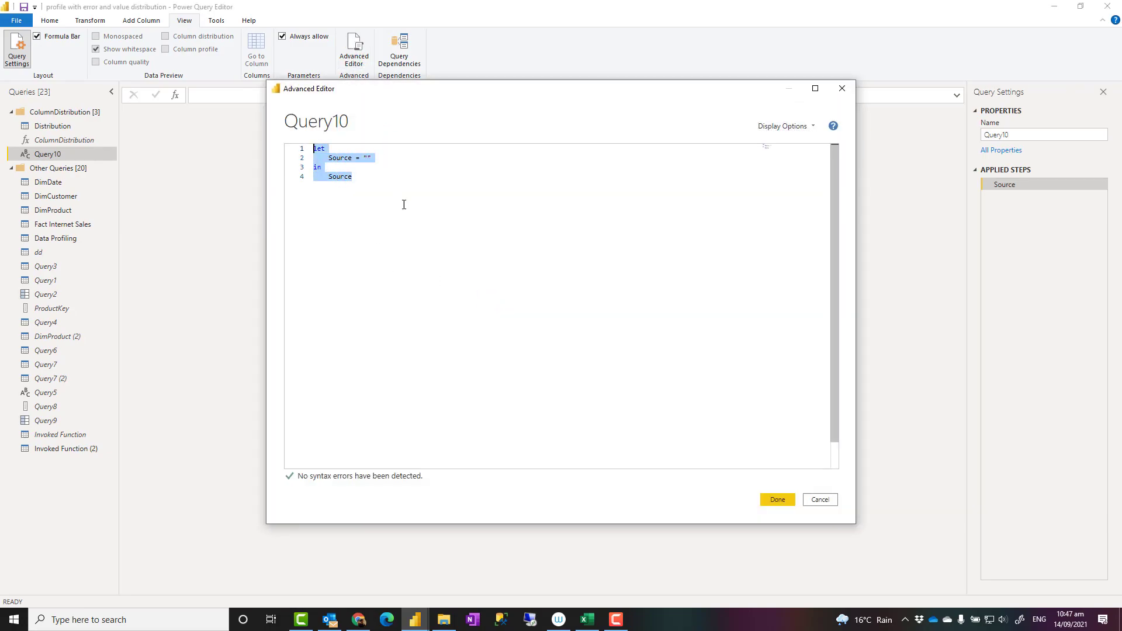
left_click(395, 206)
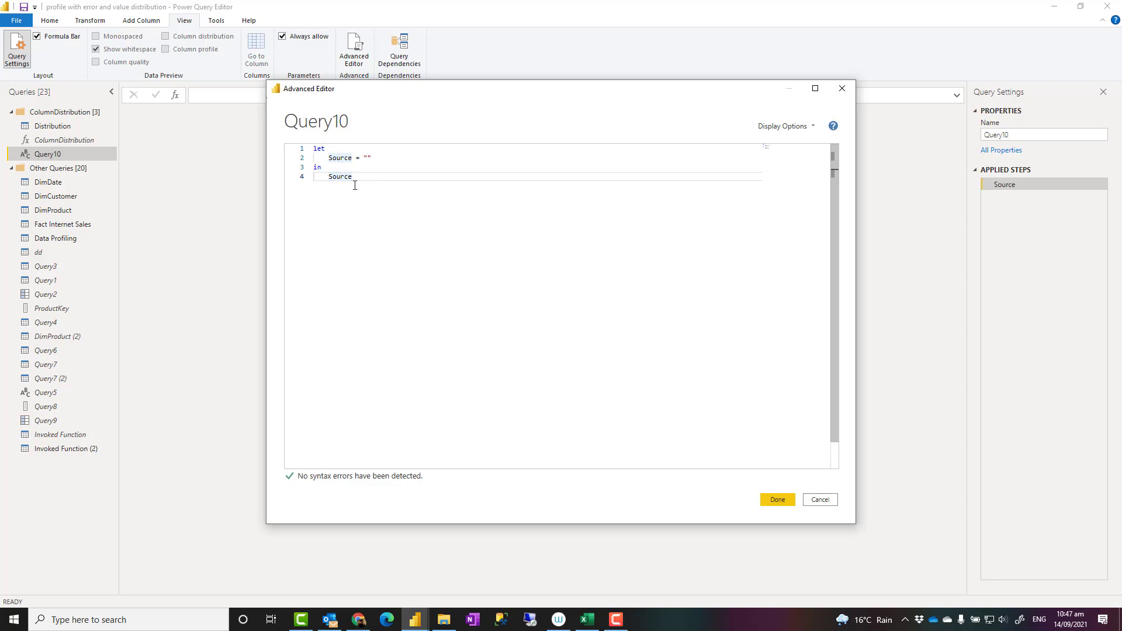
left_click_drag(374, 182, 308, 152)
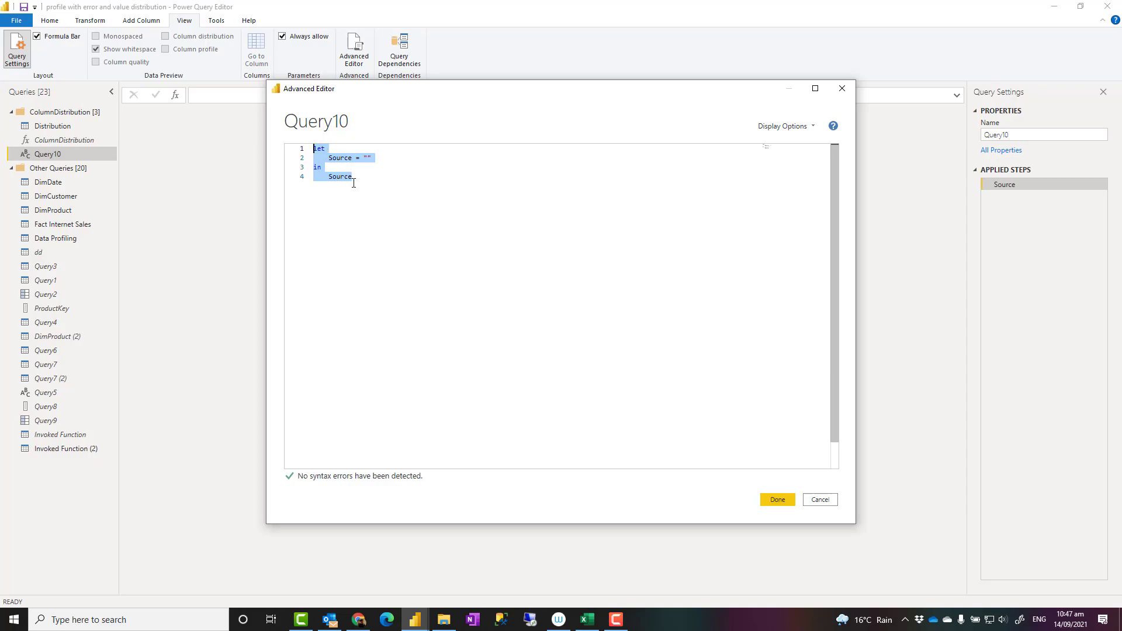
key("Delete")
right_click(356, 164)
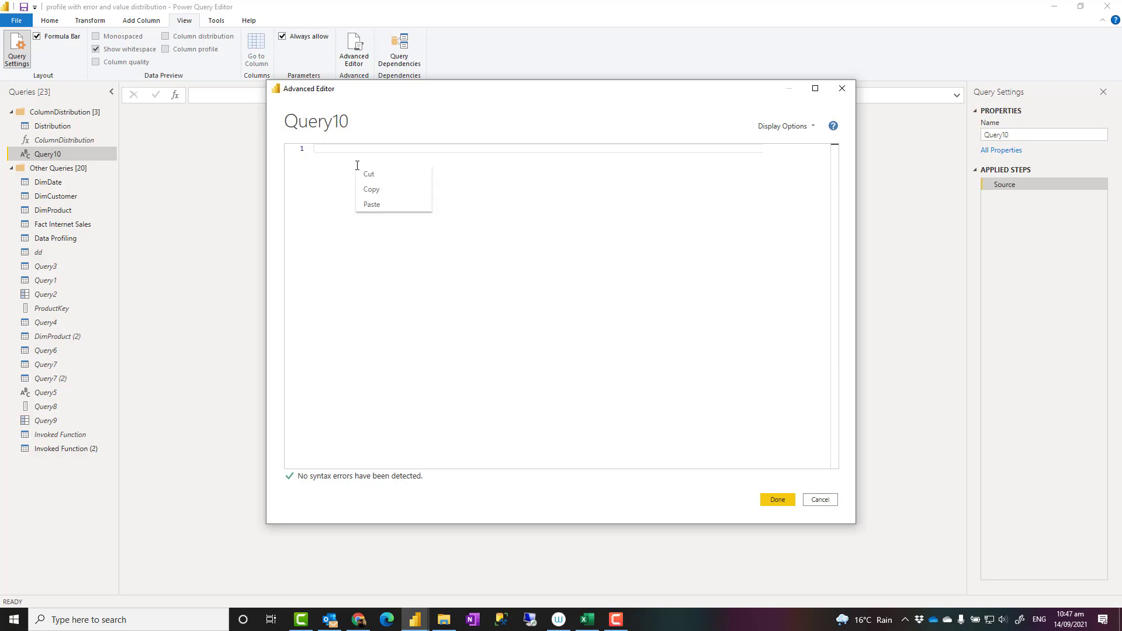
left_click(389, 205)
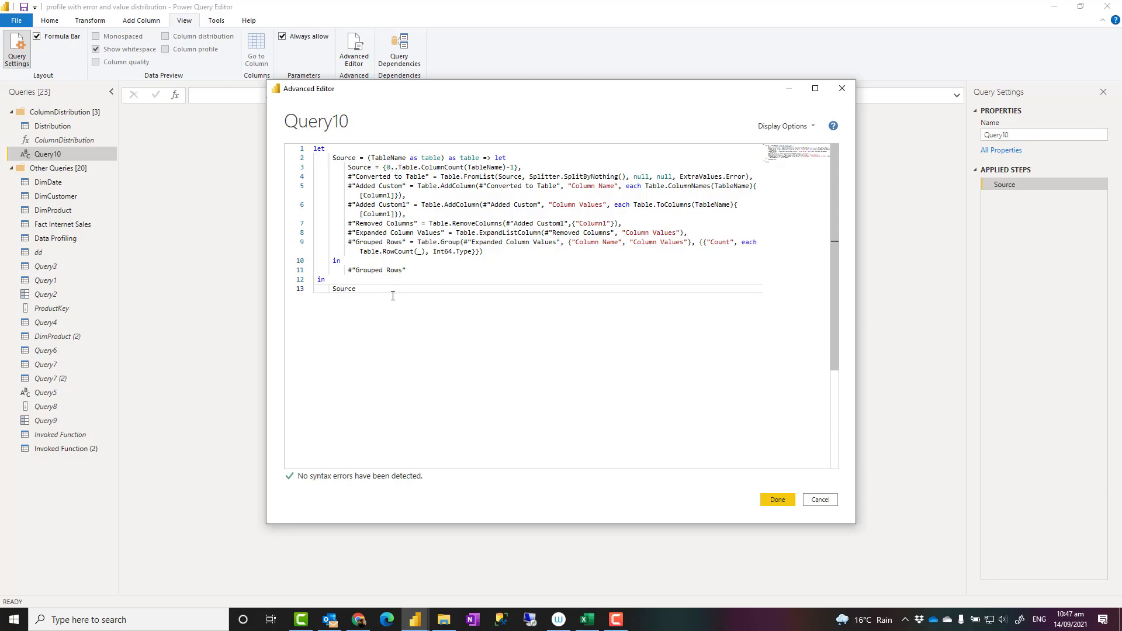
Save the pasted code so Query10 becomes a function taking a TableName table
left_click(780, 500)
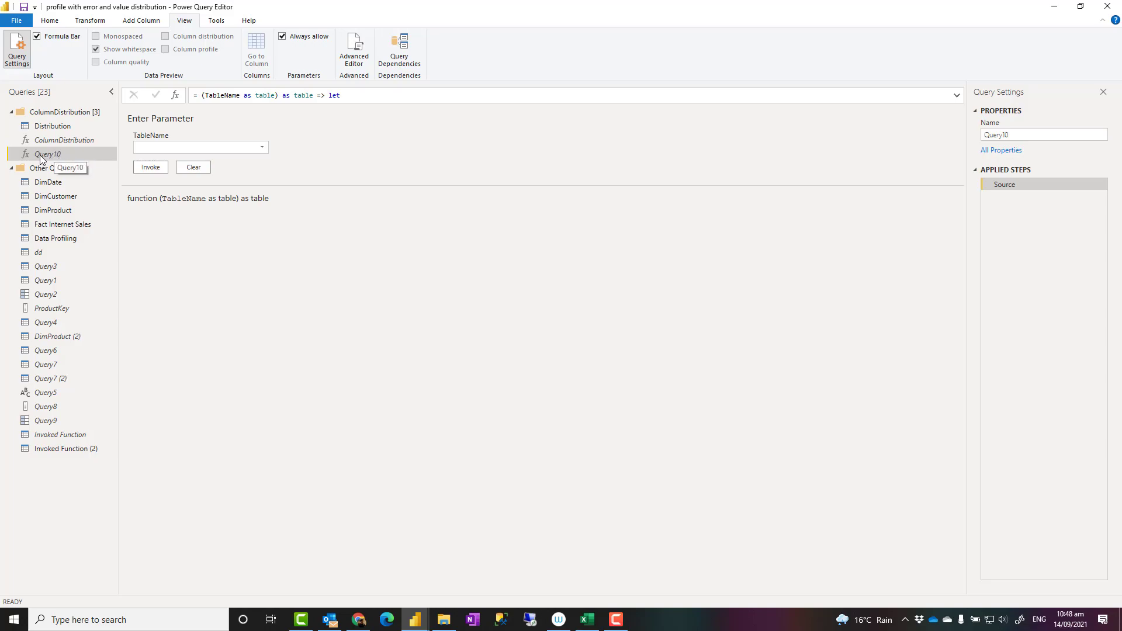
Invoke ColumnDistribution with DimDate as TableName, creating Invoked Function (3)
left_click(47, 142)
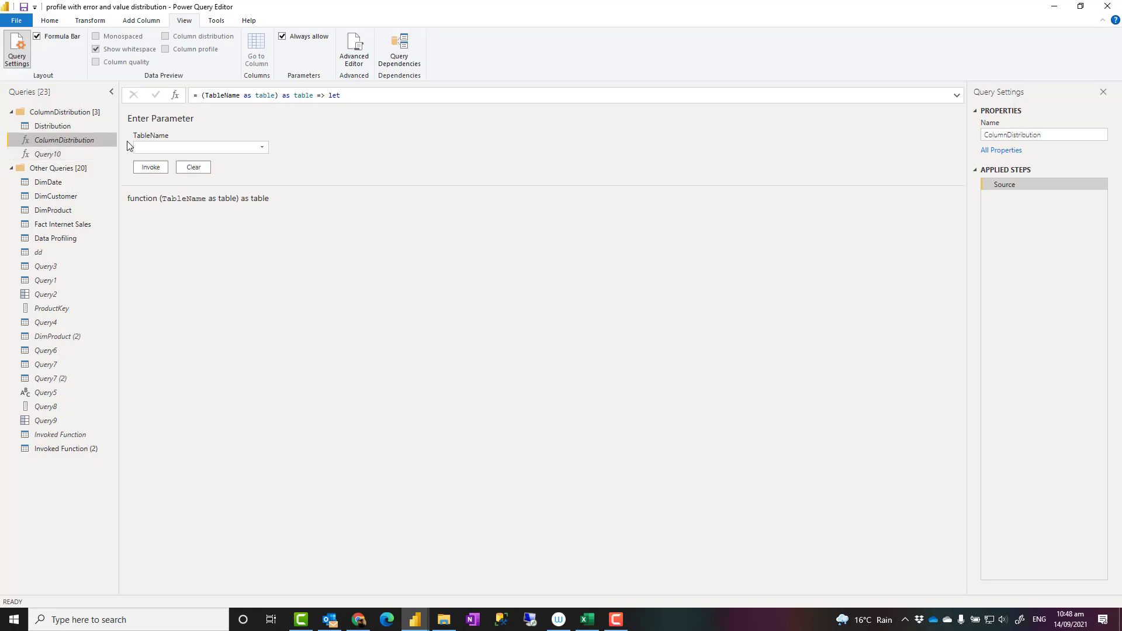
left_click(262, 148)
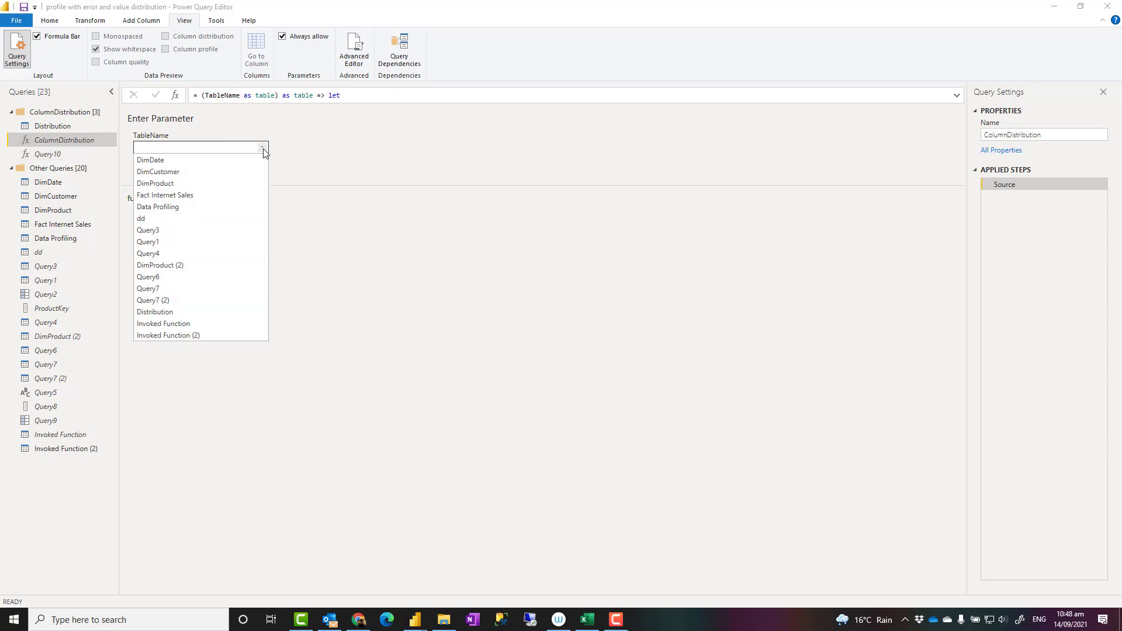
left_click(321, 156)
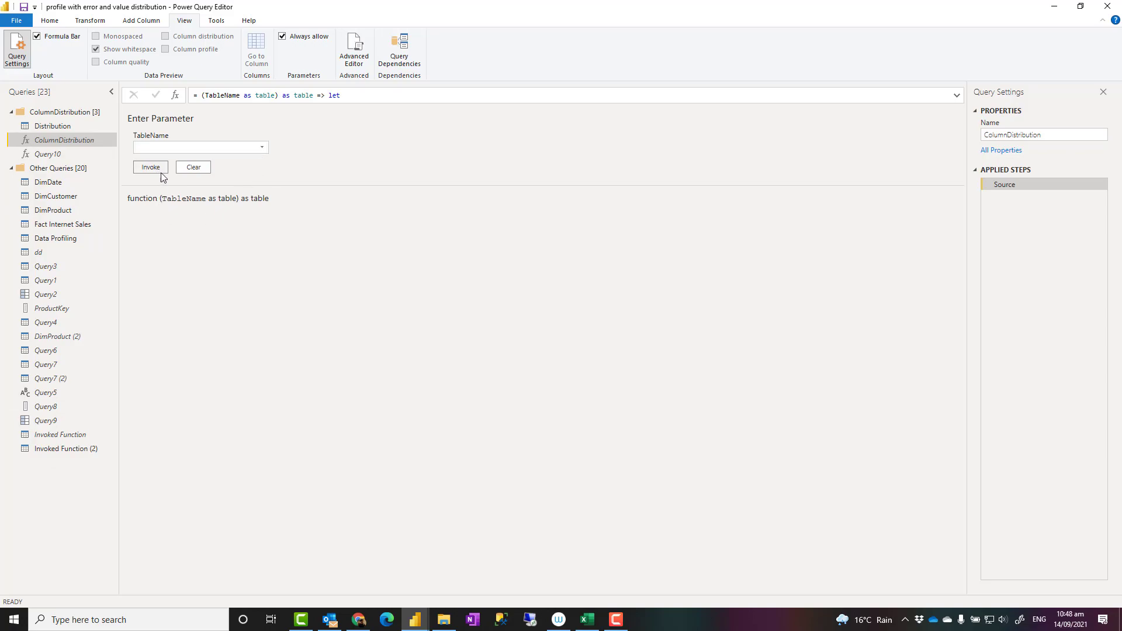
left_click(263, 150)
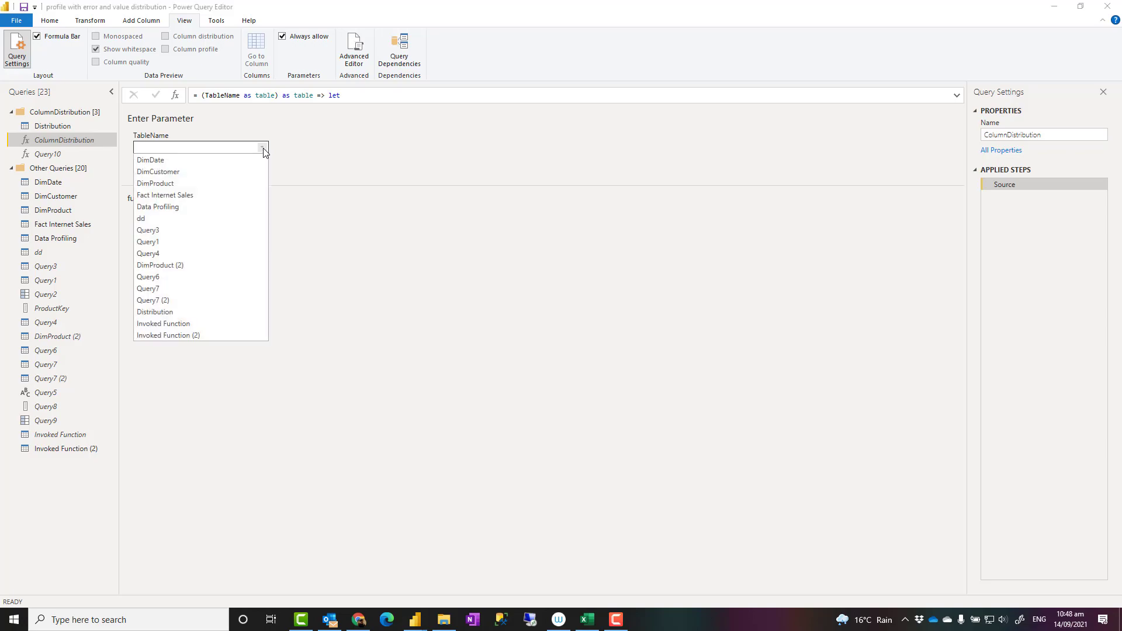
left_click(310, 159)
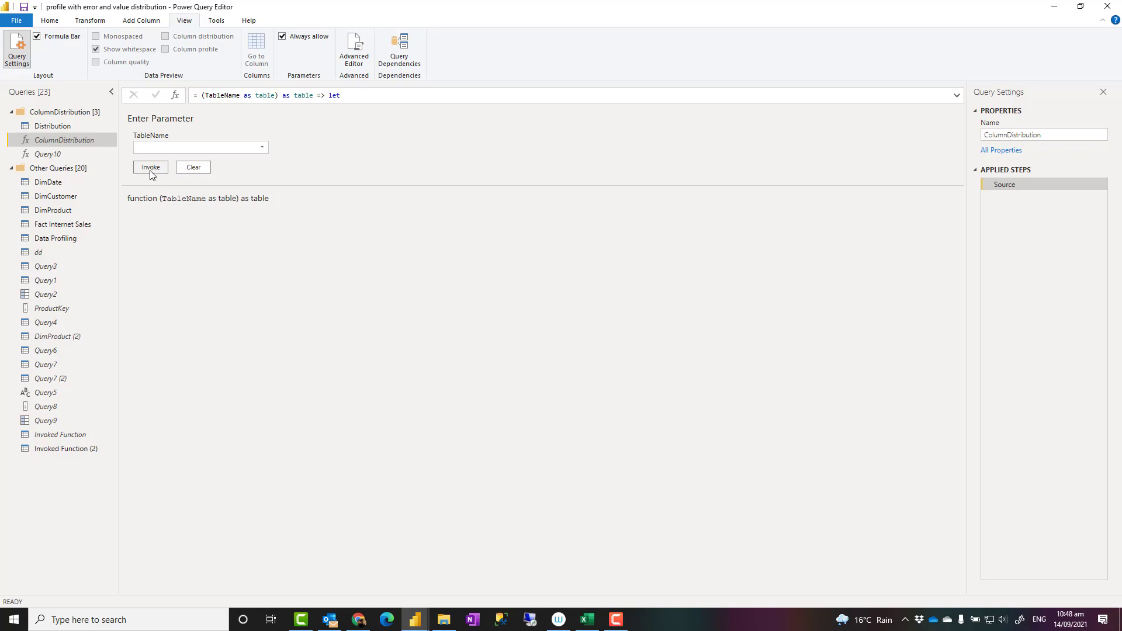
left_click(263, 148)
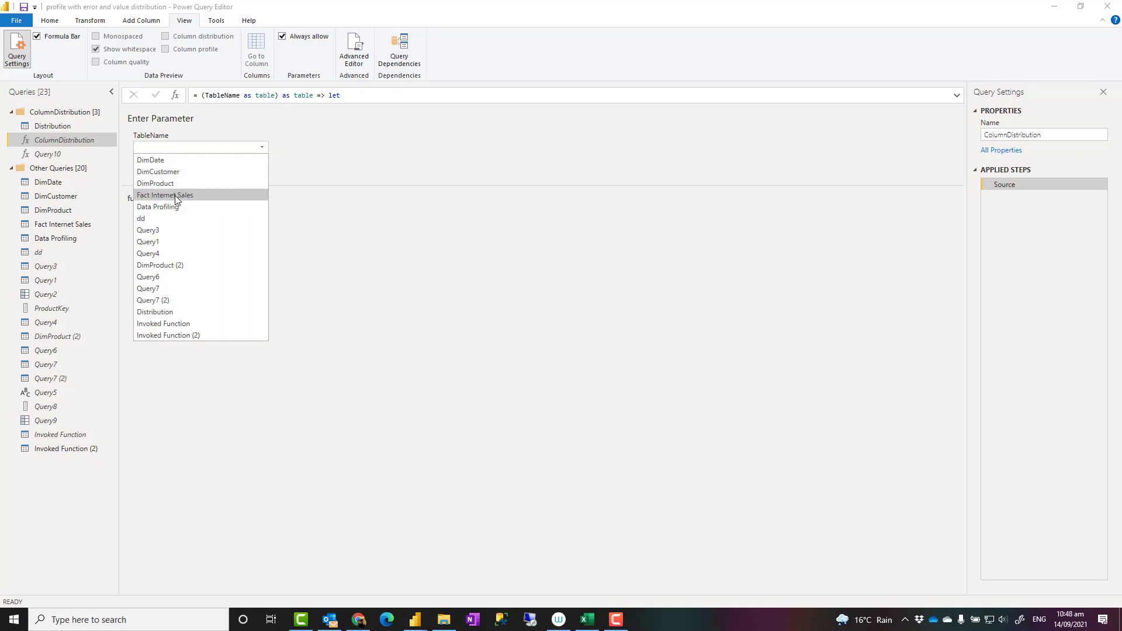
left_click(157, 162)
left_click(147, 168)
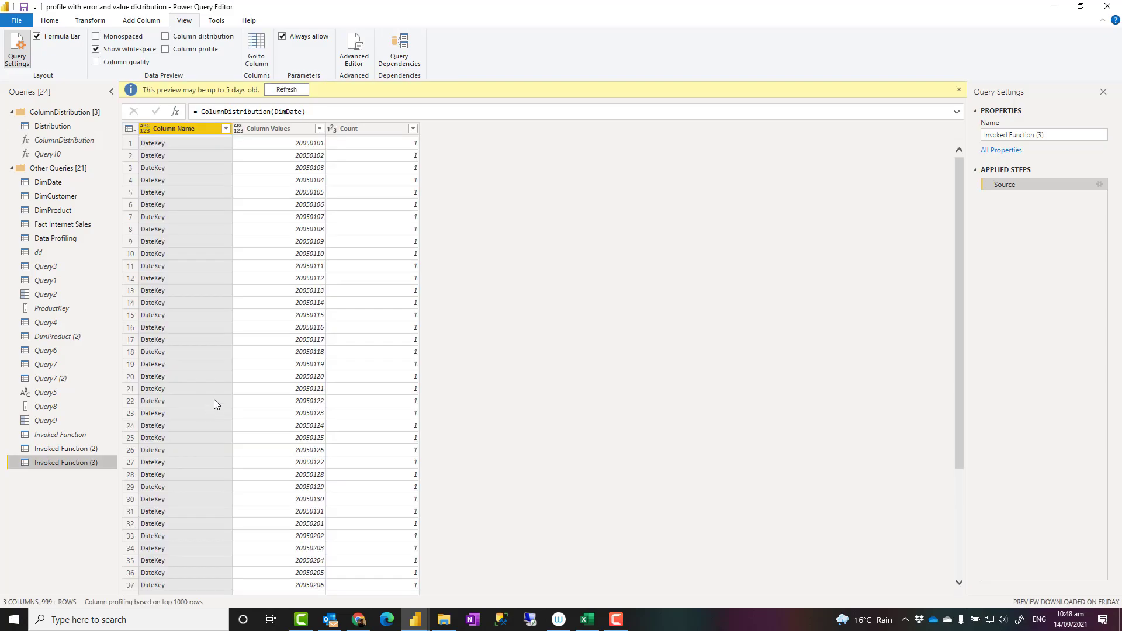
Look through Invoked Function (3)'s DimDate distribution and close the 'preview may be up to 5 days old' banner
scroll(310, 295, "down", 4)
scroll(309, 298, "down", 20)
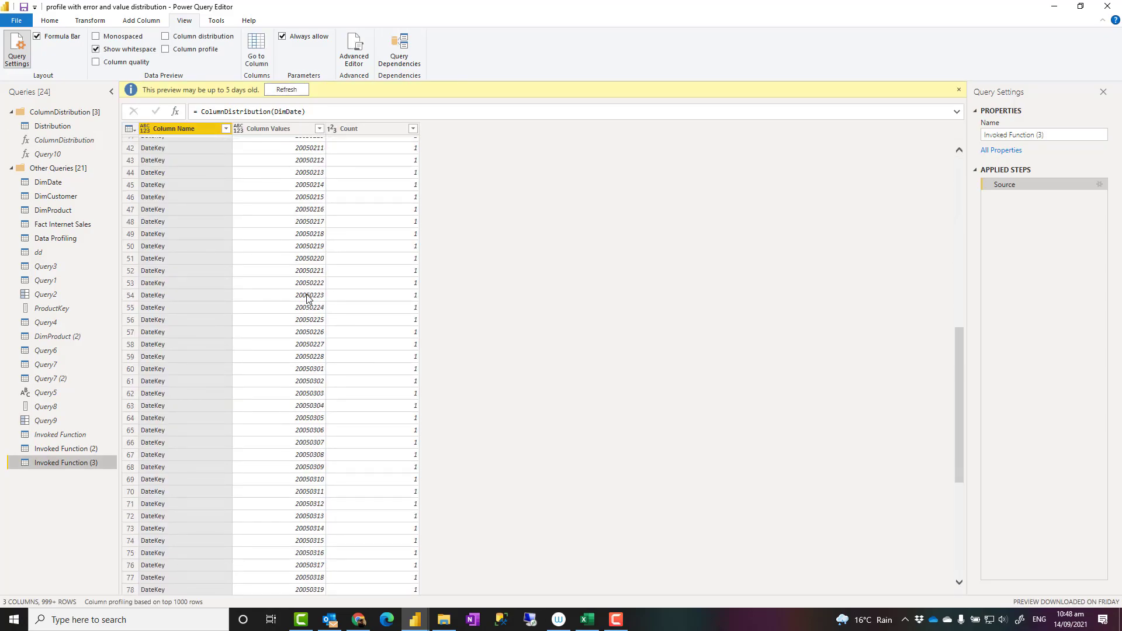
scroll(307, 297, "up", 20)
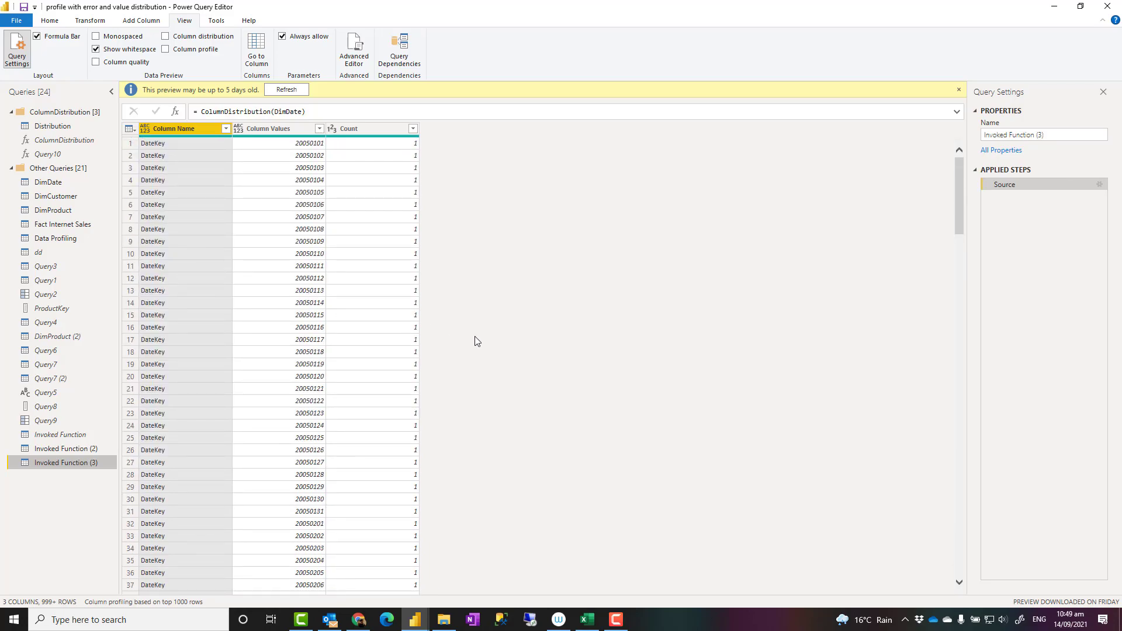
left_click(959, 91)
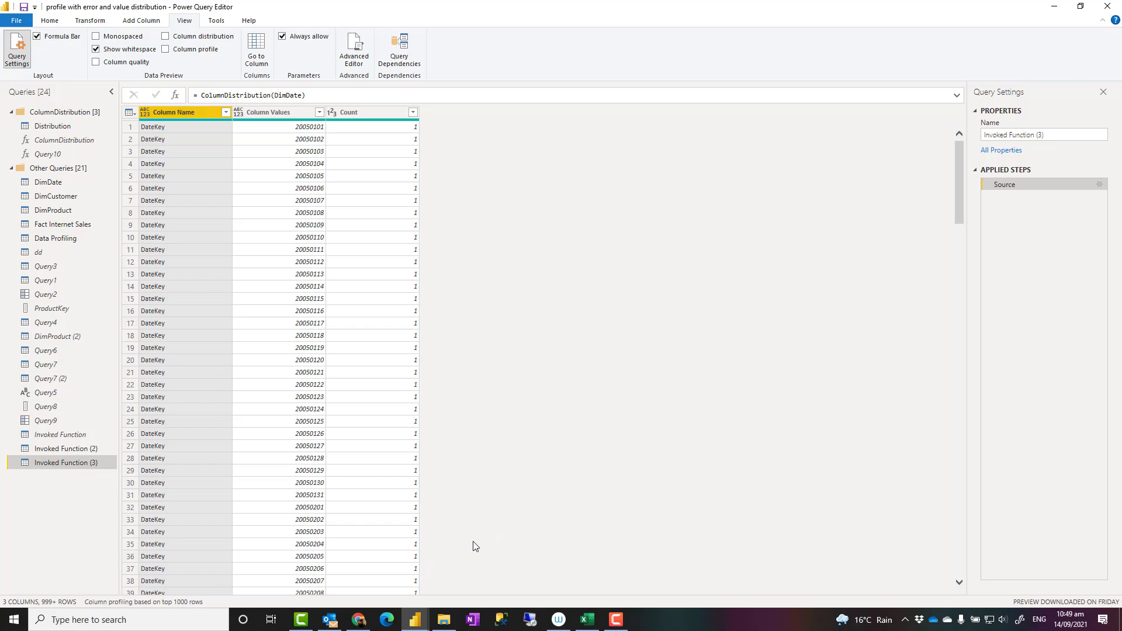
Show the Color column's value distribution in the Distribution page bar chart
mouse_move(413, 627)
left_click(367, 587)
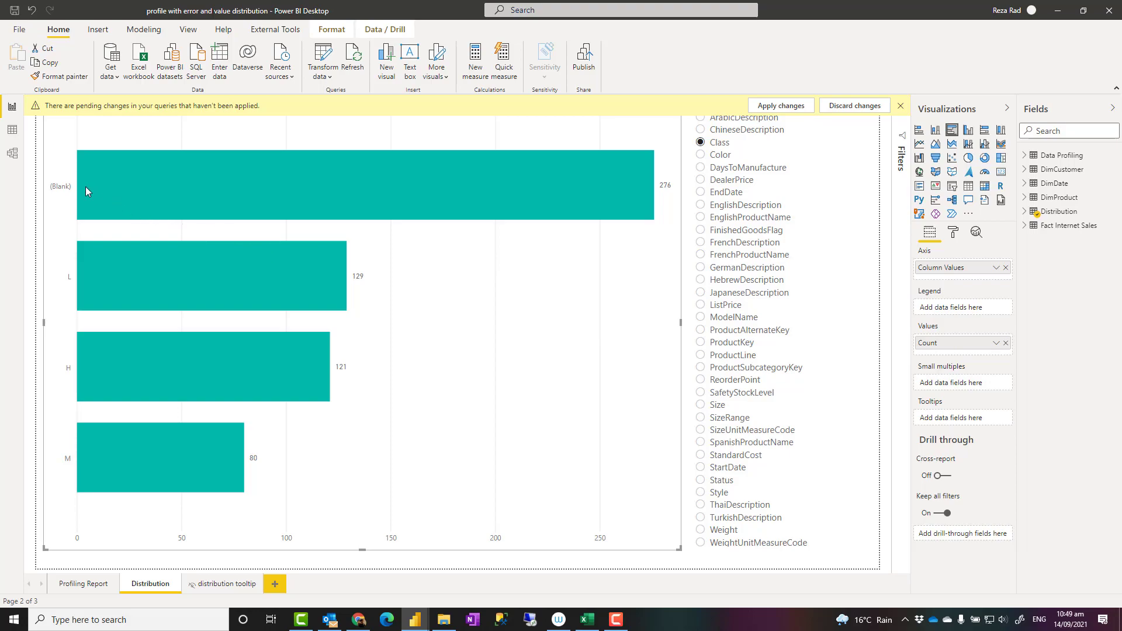
left_click(723, 156)
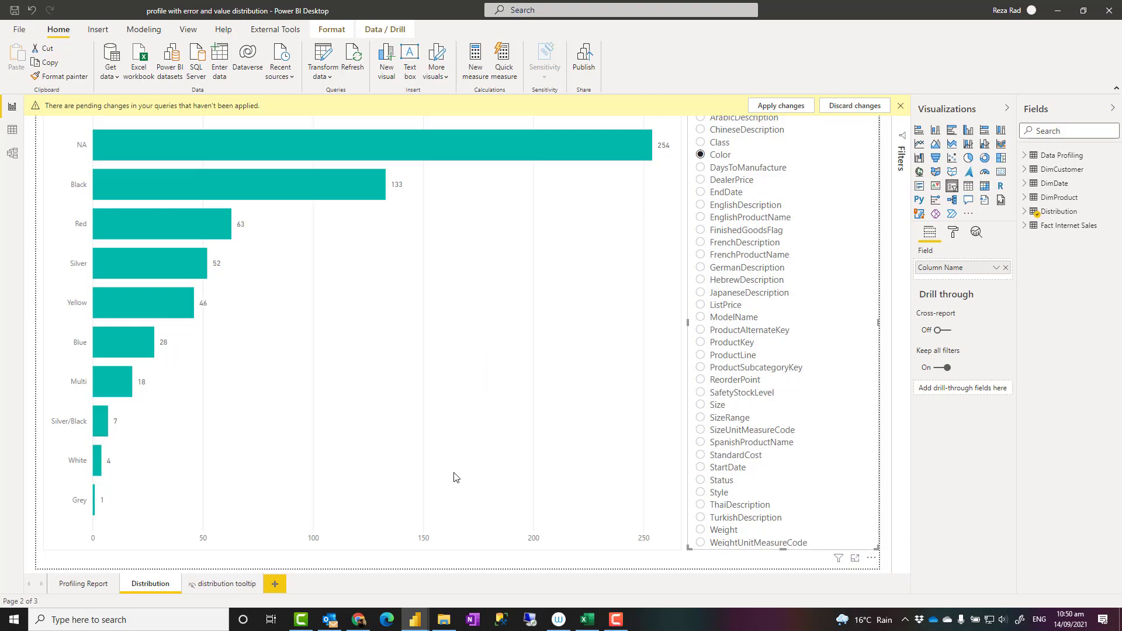
Review ColumnDistribution's M code in Advanced Editor and close it without changes
mouse_move(420, 622)
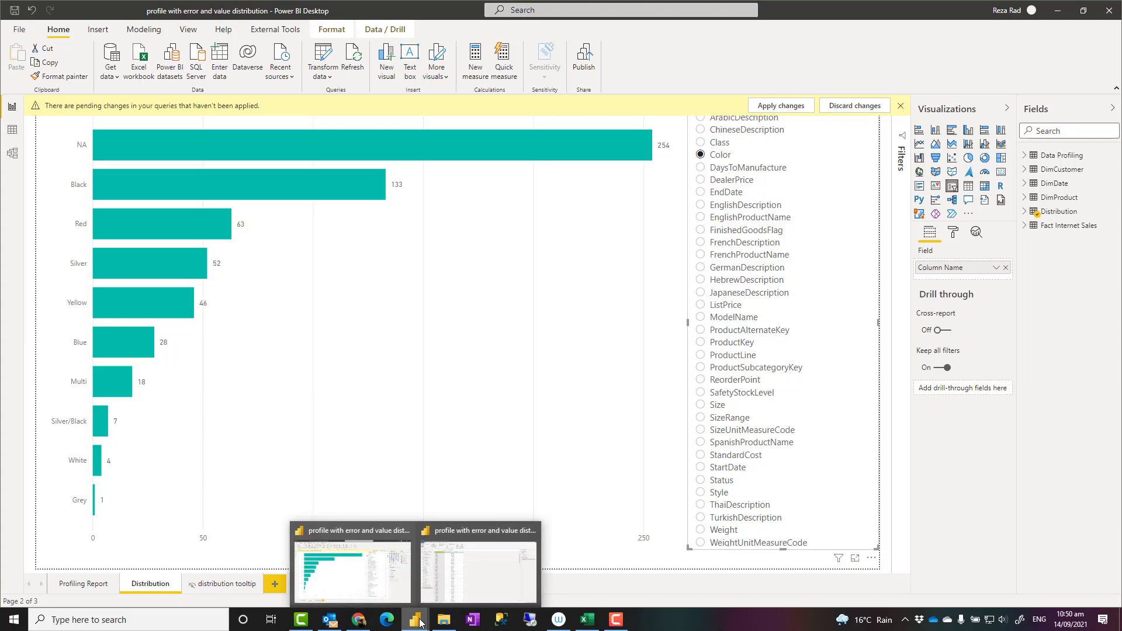
left_click(443, 559)
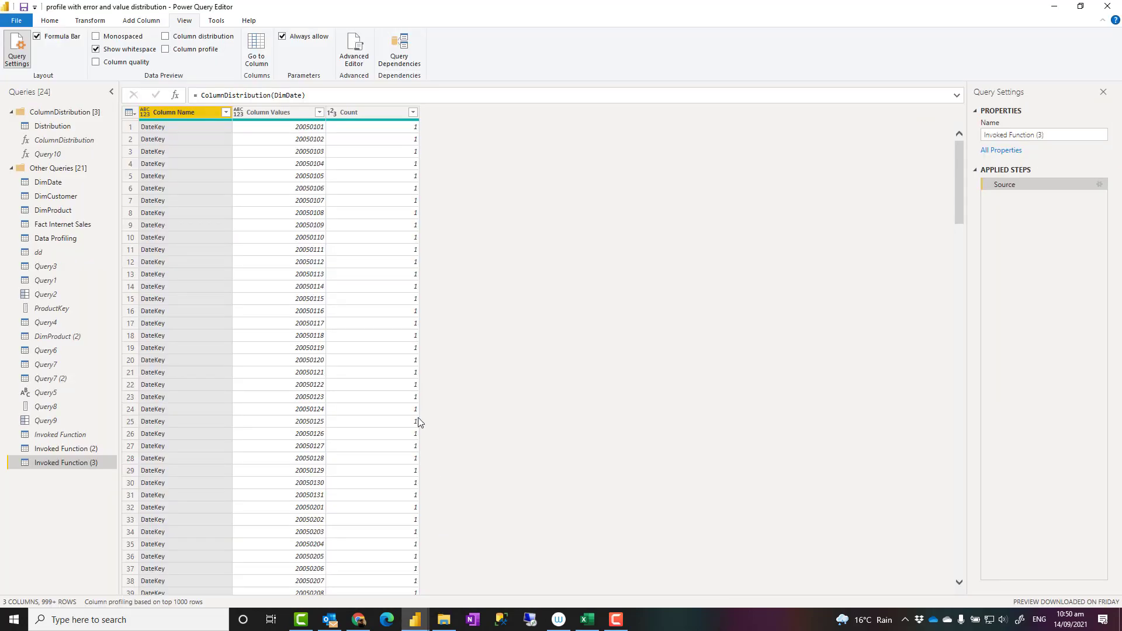
left_click(56, 141)
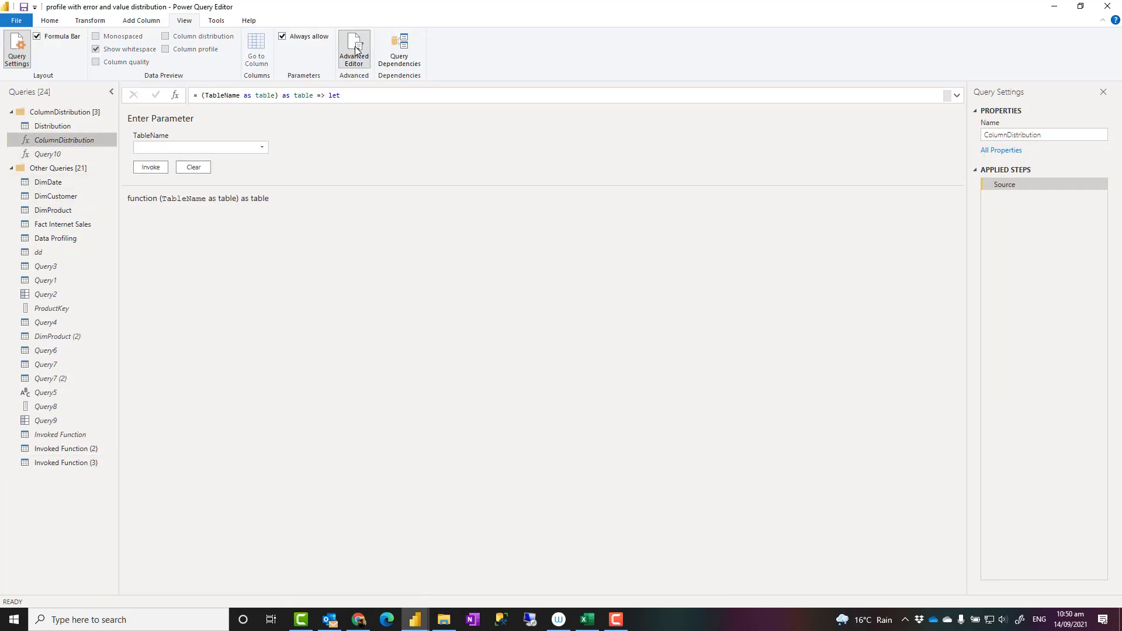
left_click(355, 49)
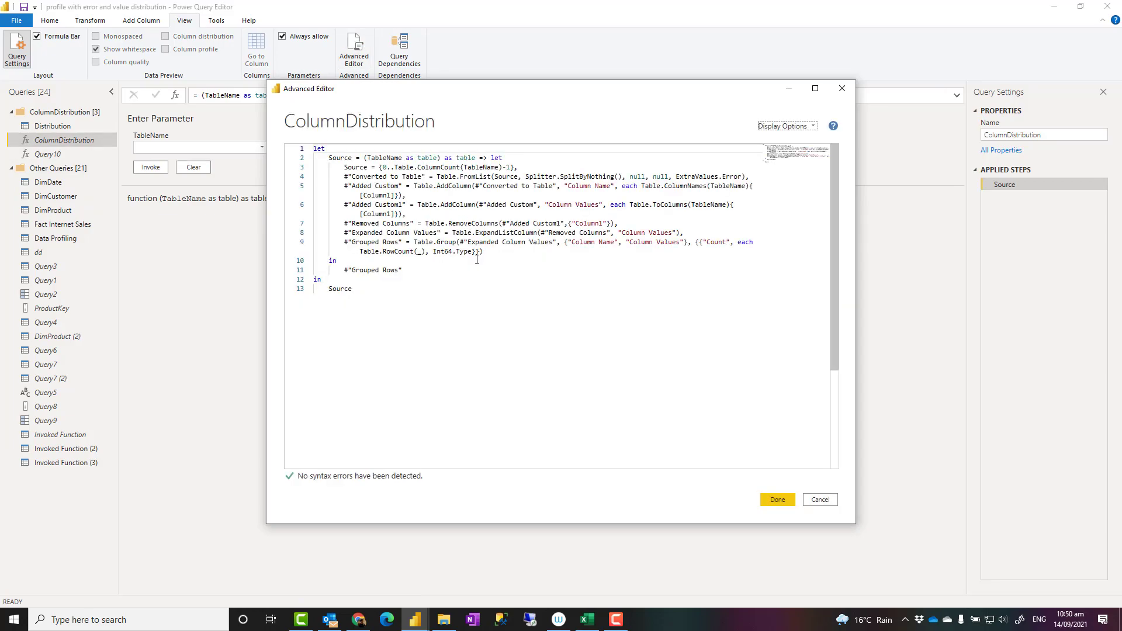
left_click(420, 308)
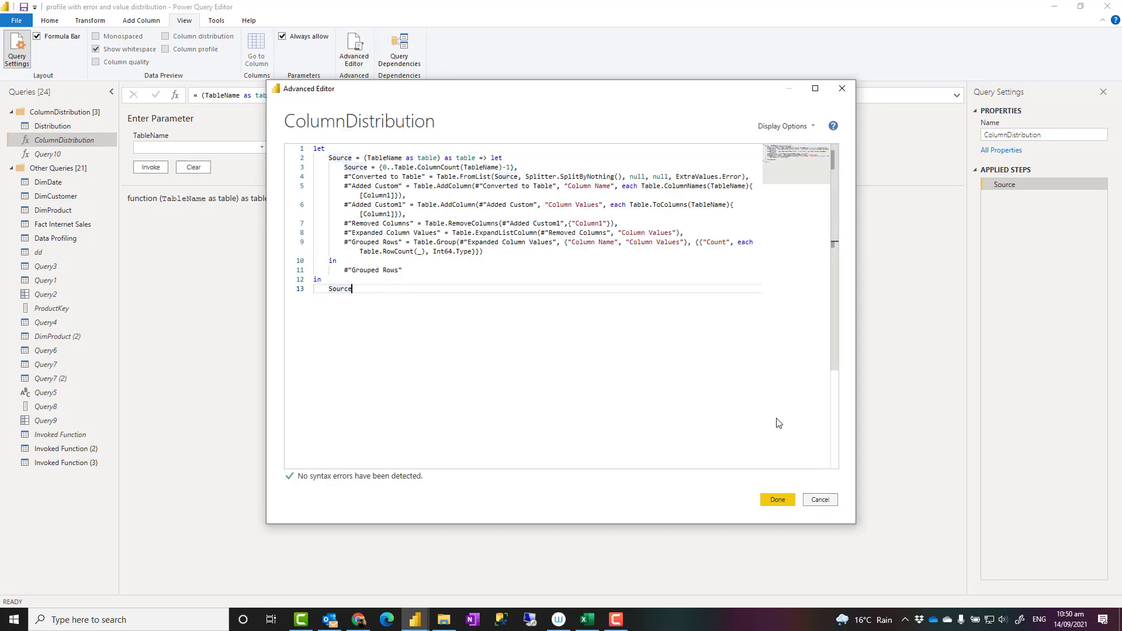
left_click(820, 500)
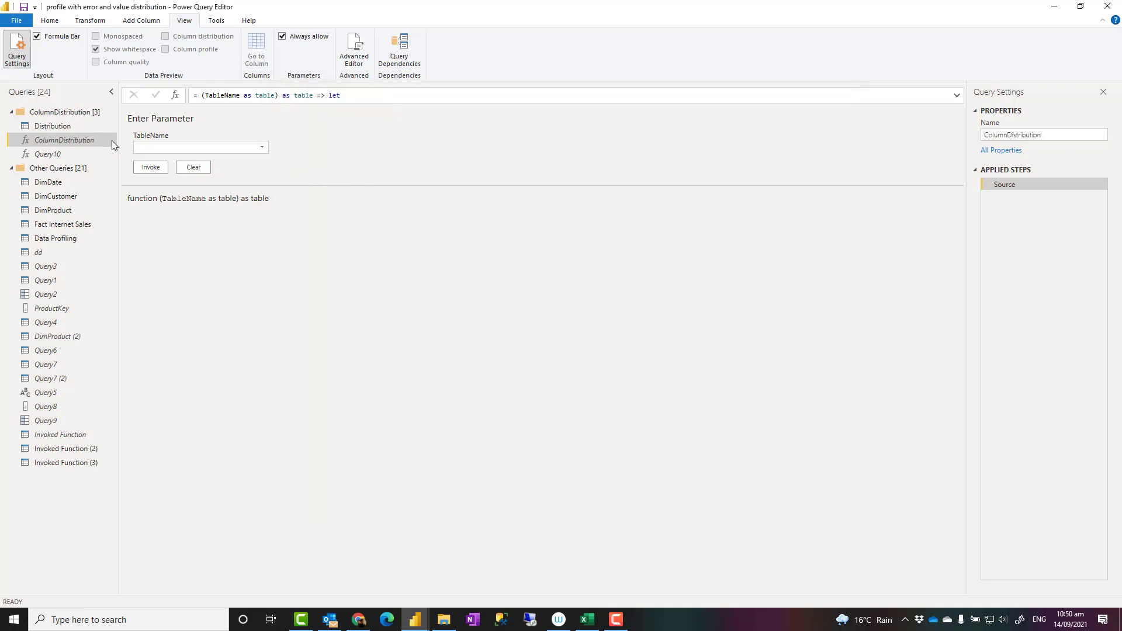